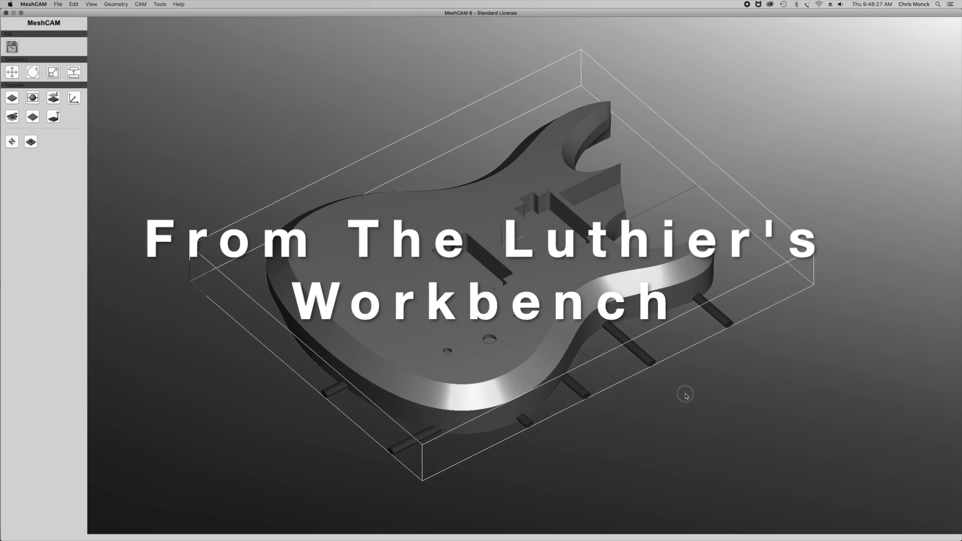
# Step: Orbit the tabbed guitar body model in MeshCAM to view it from above
pyautogui.moveTo(686, 396); pyautogui.dragTo(456, 430)
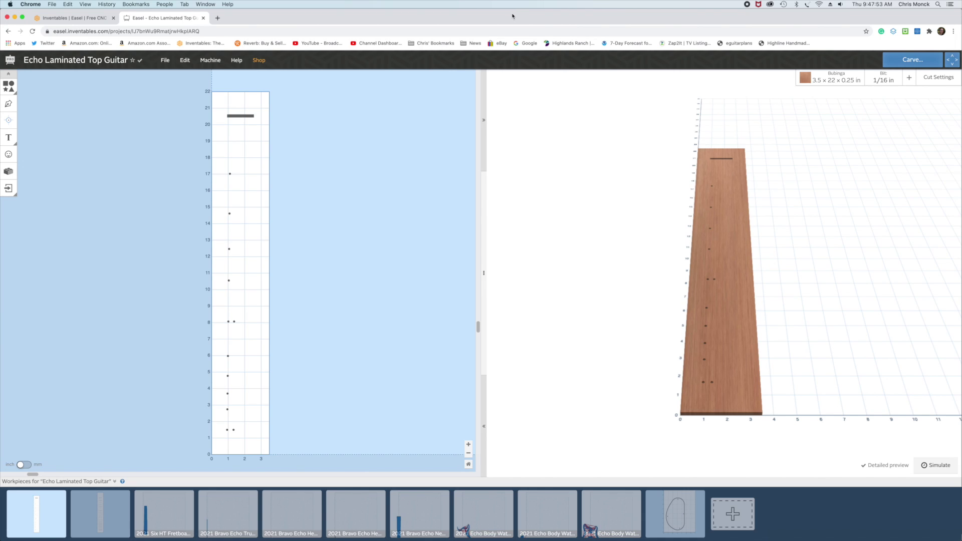
# Step: Bring up the 2021 Echo Bevel Body.3dm guitar body model in Rhinoceros
pyautogui.moveTo(278, 527)
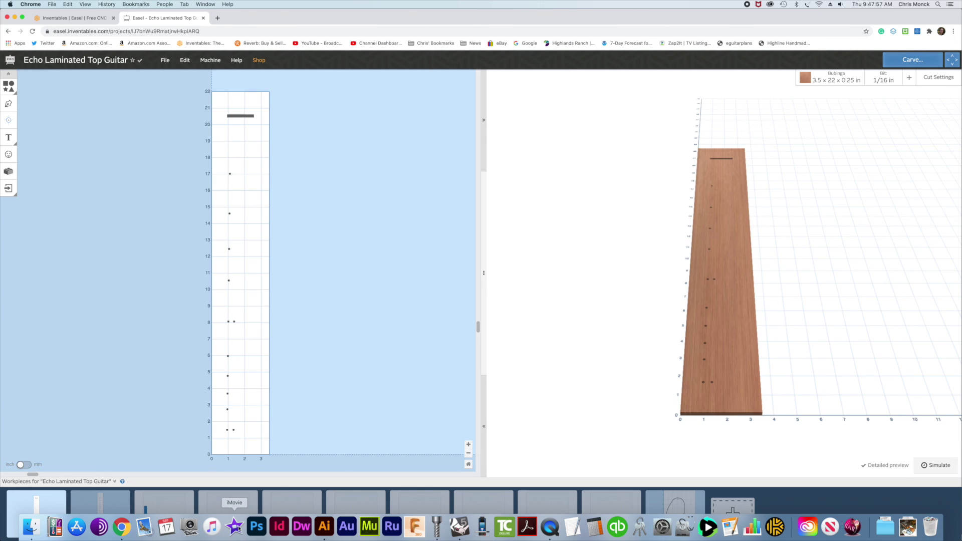
pyautogui.click(459, 526)
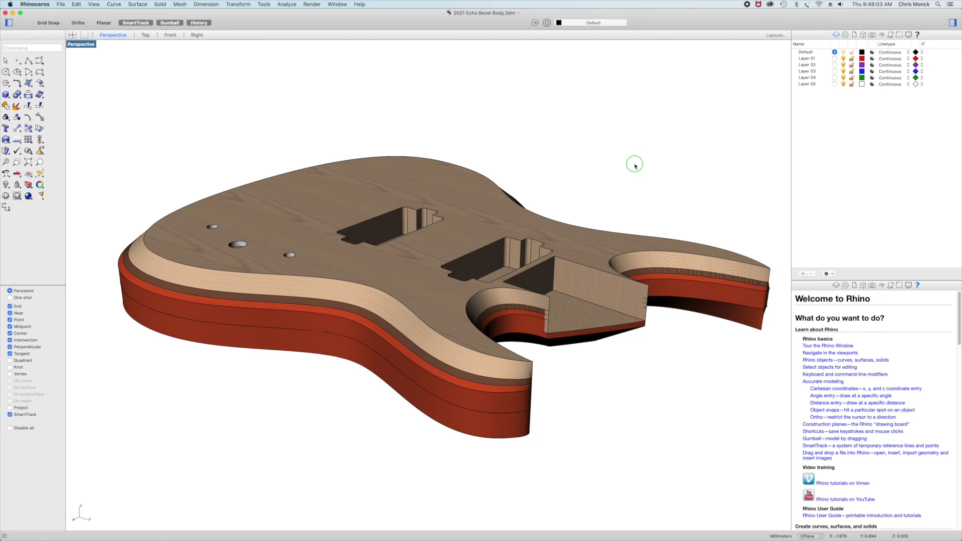
pyautogui.scroll(-5, 628, 170)
pyautogui.scroll(8, 627, 176)
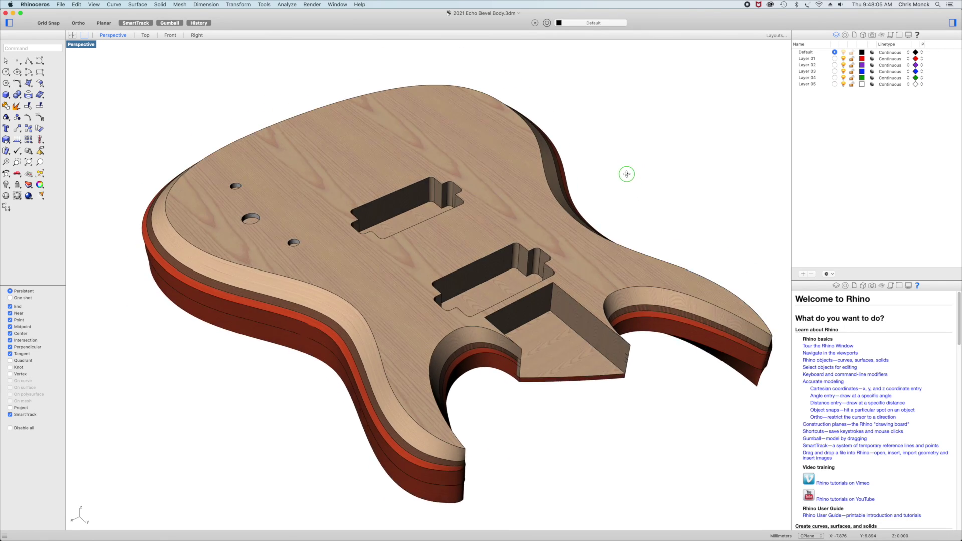
pyautogui.scroll(-5, 637, 170)
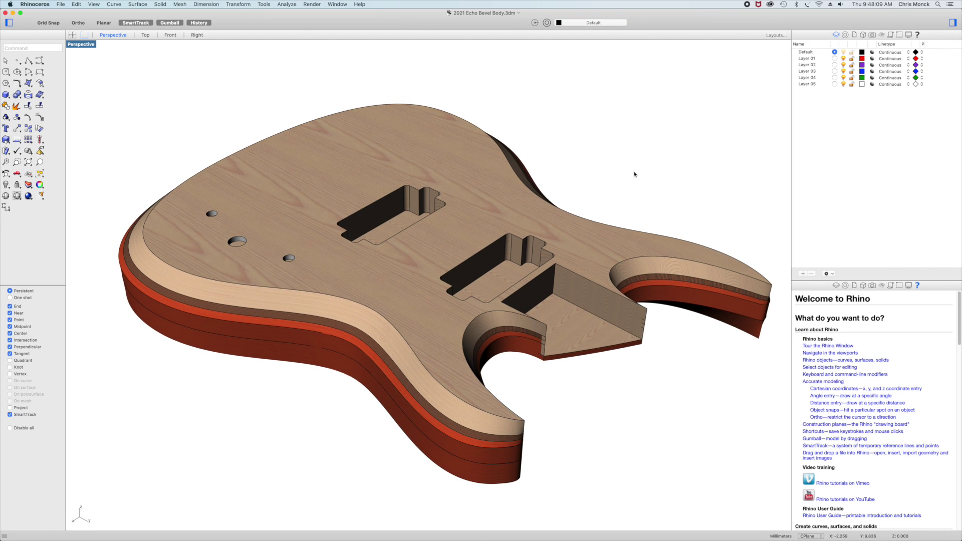
pyautogui.scroll(-5, 629, 179)
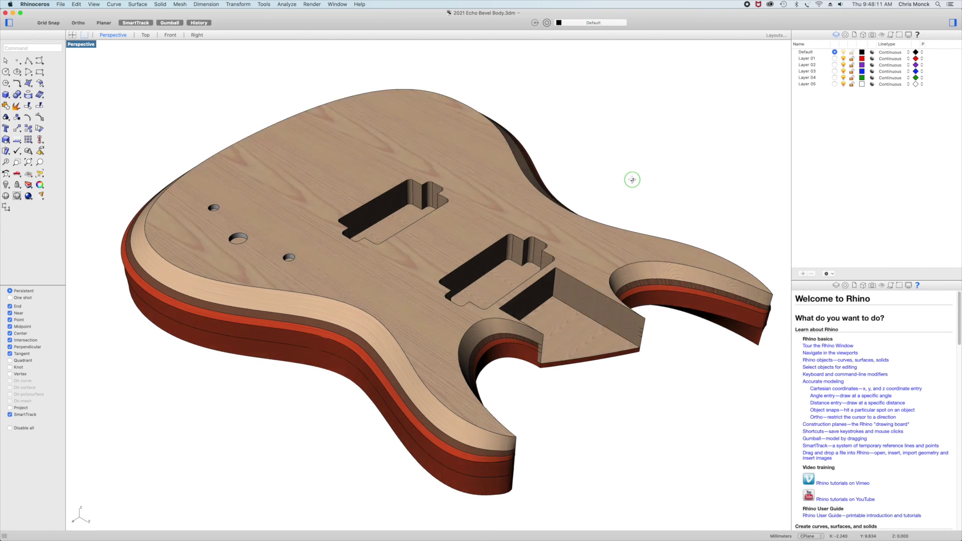
pyautogui.scroll(10, 591, 180)
pyautogui.scroll(10, 566, 144)
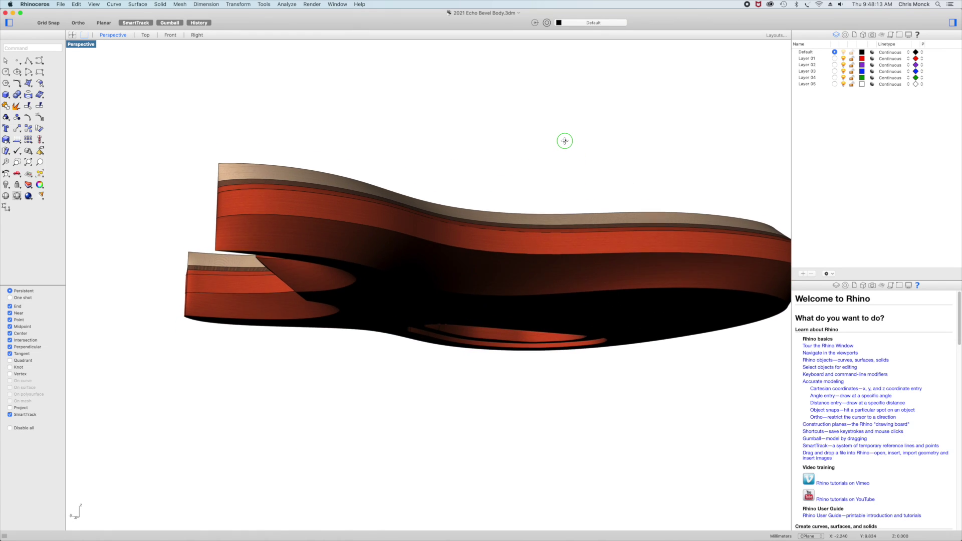
pyautogui.scroll(-10, 611, 130)
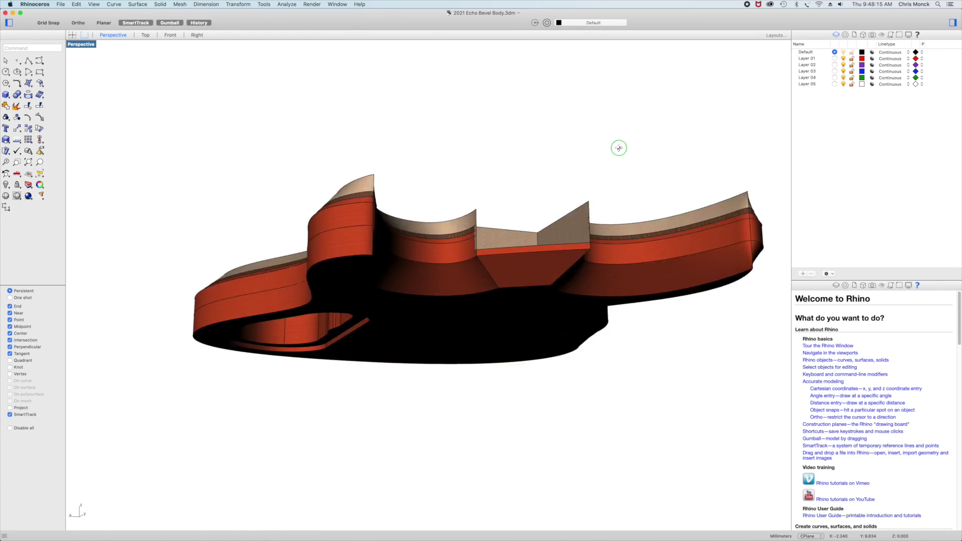
pyautogui.scroll(10, 597, 163)
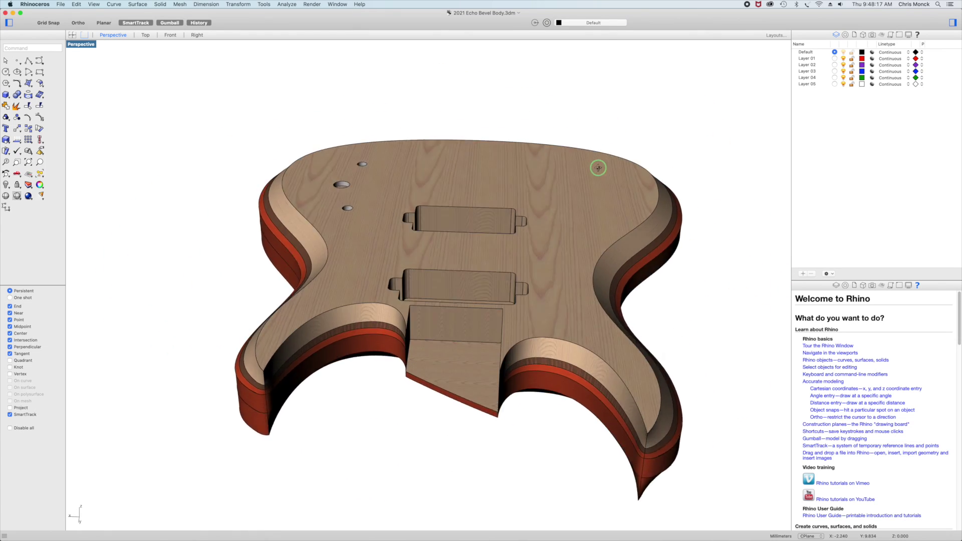
pyautogui.scroll(-10, 575, 167)
pyautogui.hscroll(-5, 627, 173)
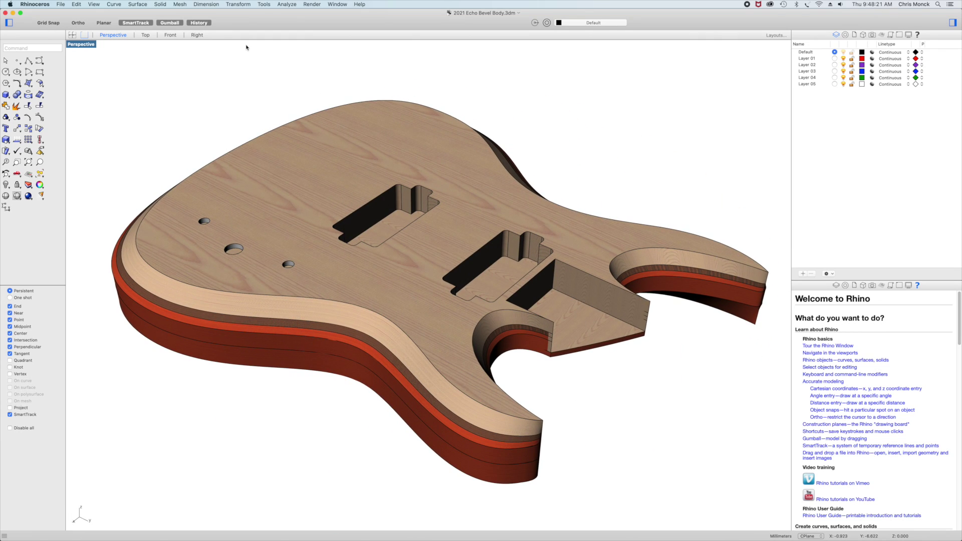
pyautogui.moveTo(459, 531)
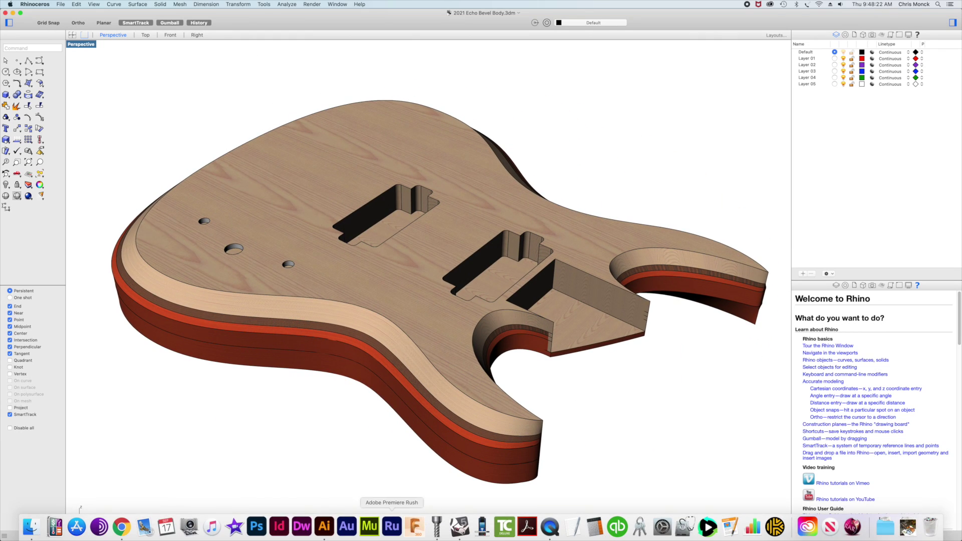
pyautogui.click(437, 526)
# Step: Orbit the tabbed body from above, a low side view and underneath, then return to Easel
pyautogui.moveTo(685, 380); pyautogui.dragTo(330, 397)
pyautogui.moveTo(332, 433); pyautogui.dragTo(329, 458)
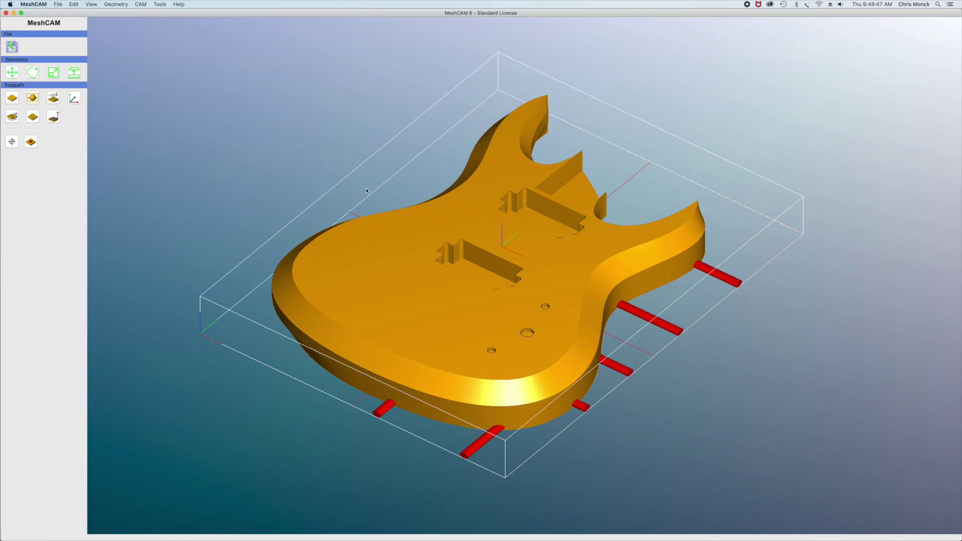
pyautogui.moveTo(724, 444); pyautogui.dragTo(665, 306)
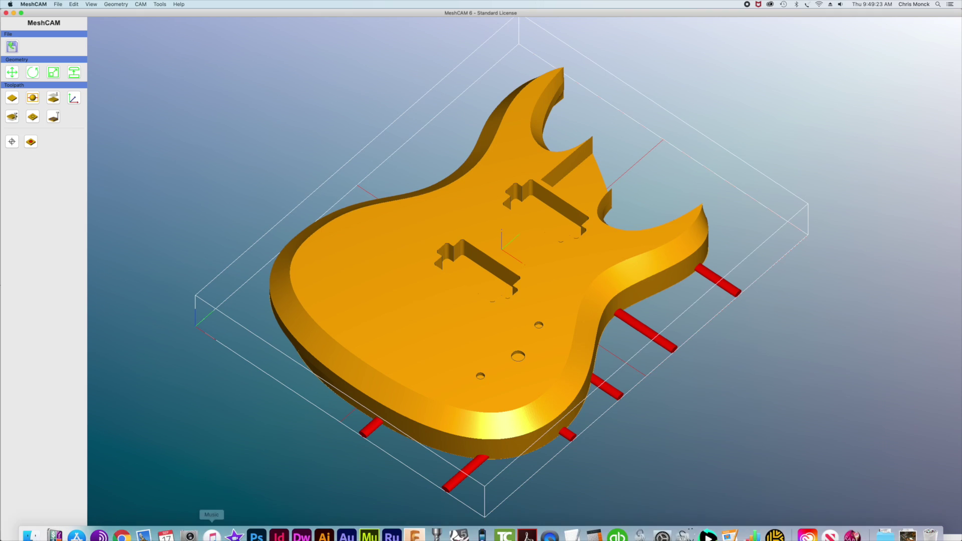
pyautogui.click(130, 516)
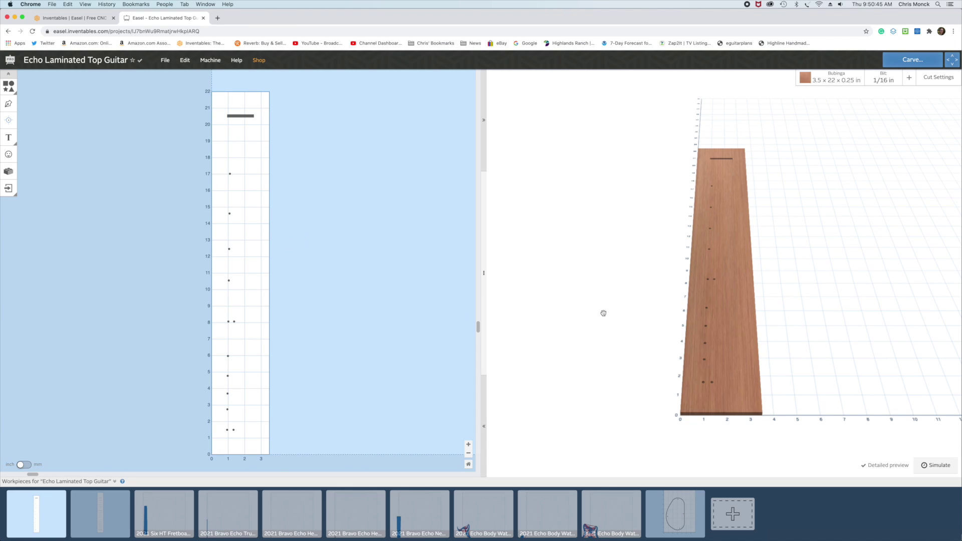
# Step: Tilt the Bubinga fretboard preview to an angled perspective
pyautogui.moveTo(648, 346); pyautogui.dragTo(621, 270)
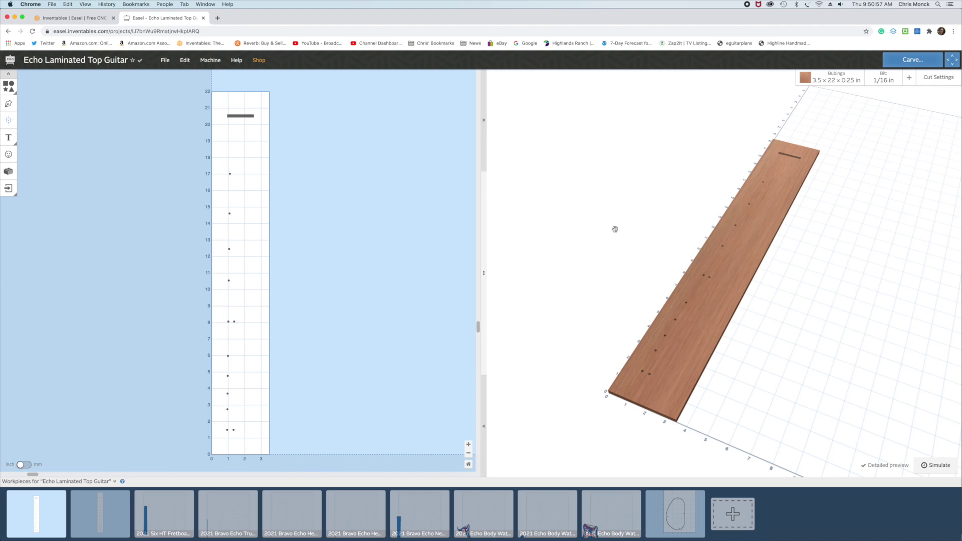
pyautogui.moveTo(776, 332); pyautogui.dragTo(786, 311)
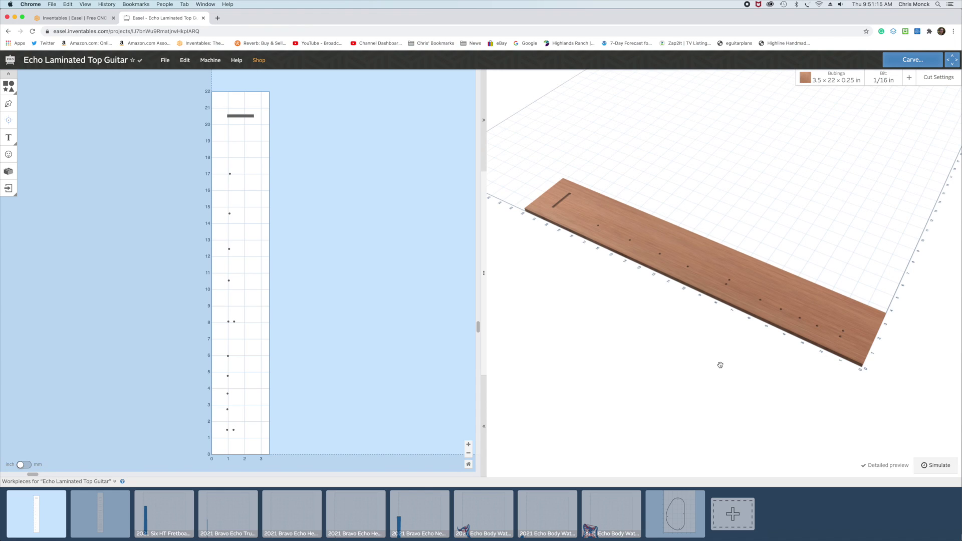
pyautogui.moveTo(767, 389); pyautogui.dragTo(601, 350)
pyautogui.moveTo(788, 348); pyautogui.dragTo(678, 331)
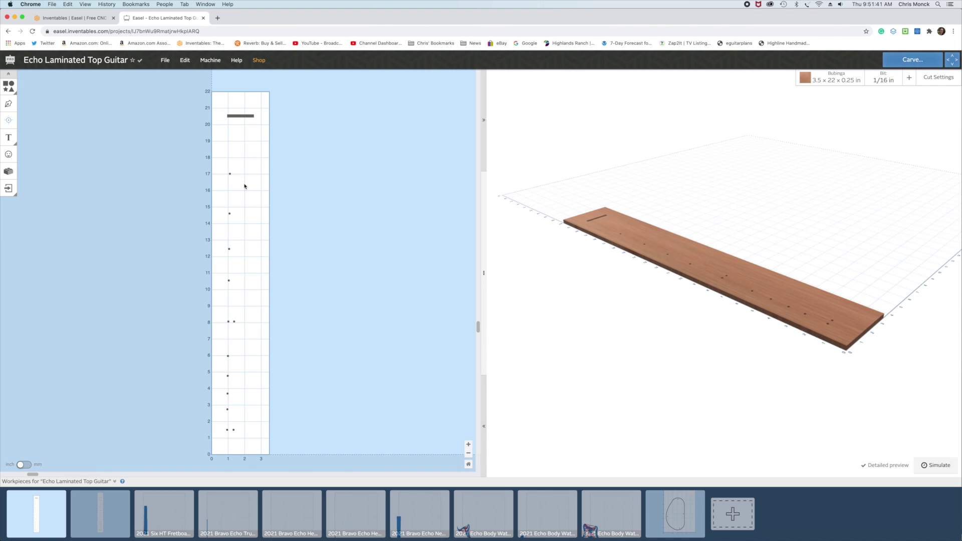
pyautogui.click(120, 520)
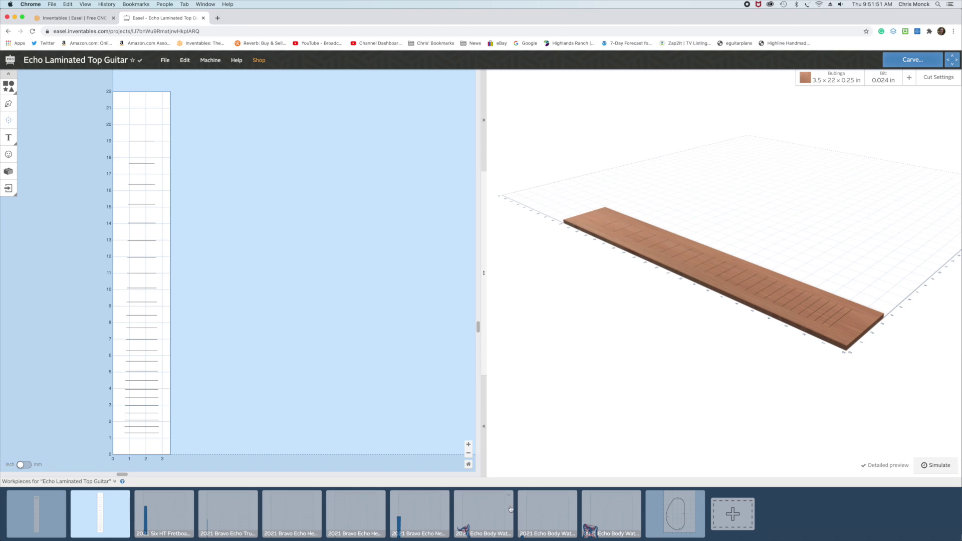
pyautogui.click(100, 509)
pyautogui.scroll(3, 93, 250)
pyautogui.scroll(-2, 92, 252)
pyautogui.scroll(-3, 91, 252)
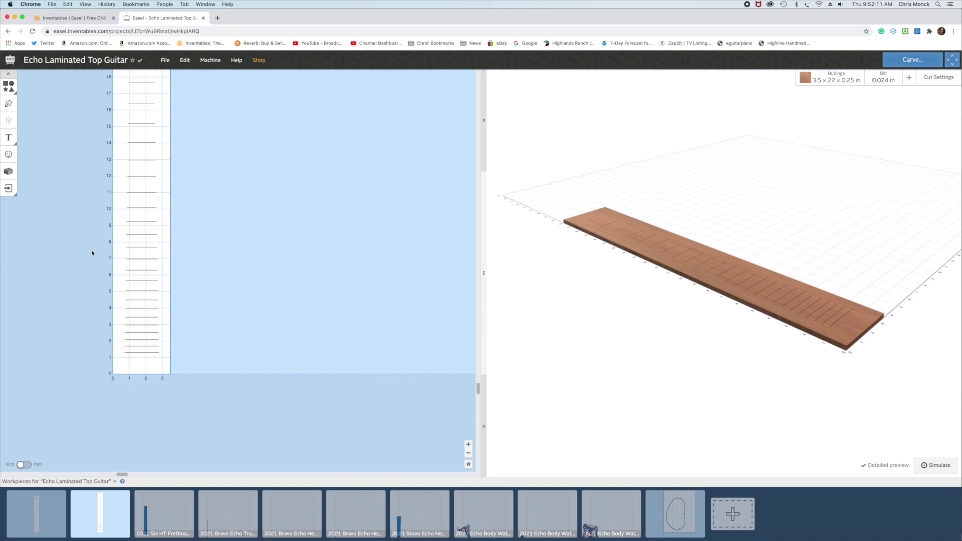
pyautogui.scroll(2, 338, 382)
pyautogui.click(468, 464)
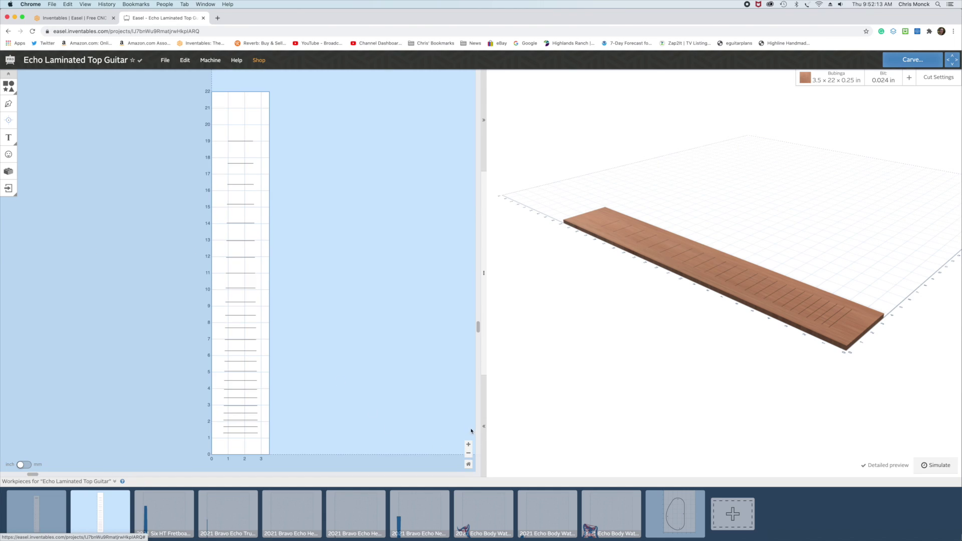
pyautogui.click(469, 445)
pyautogui.click(468, 445)
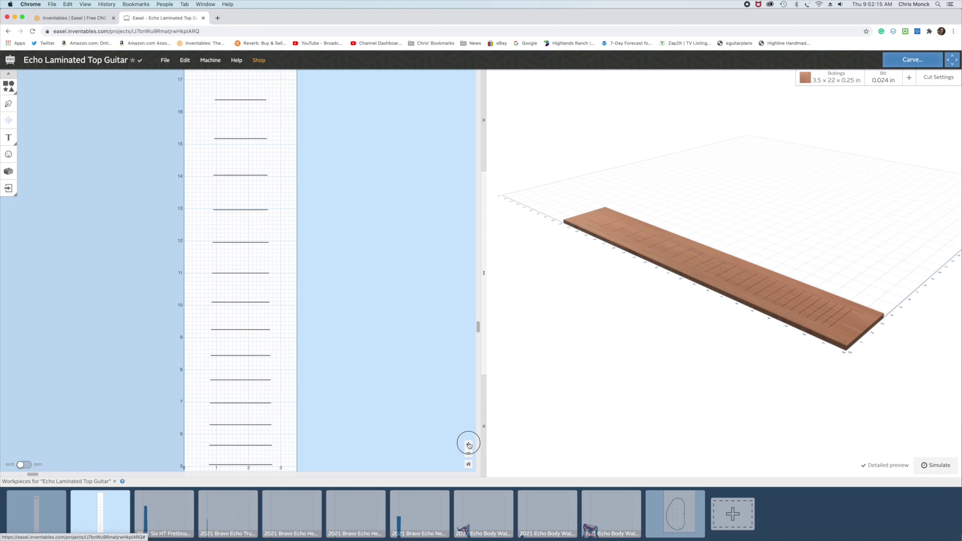
pyautogui.click(469, 445)
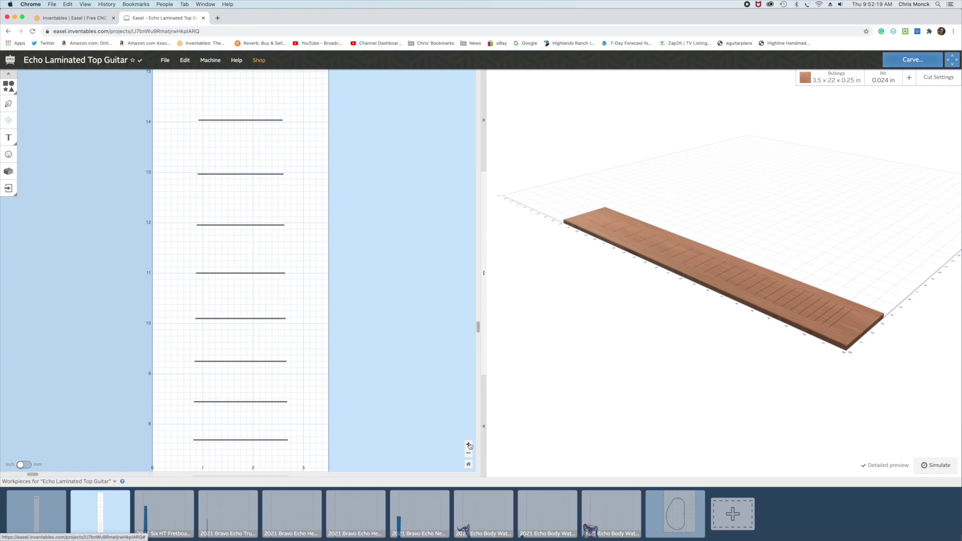
pyautogui.click(469, 464)
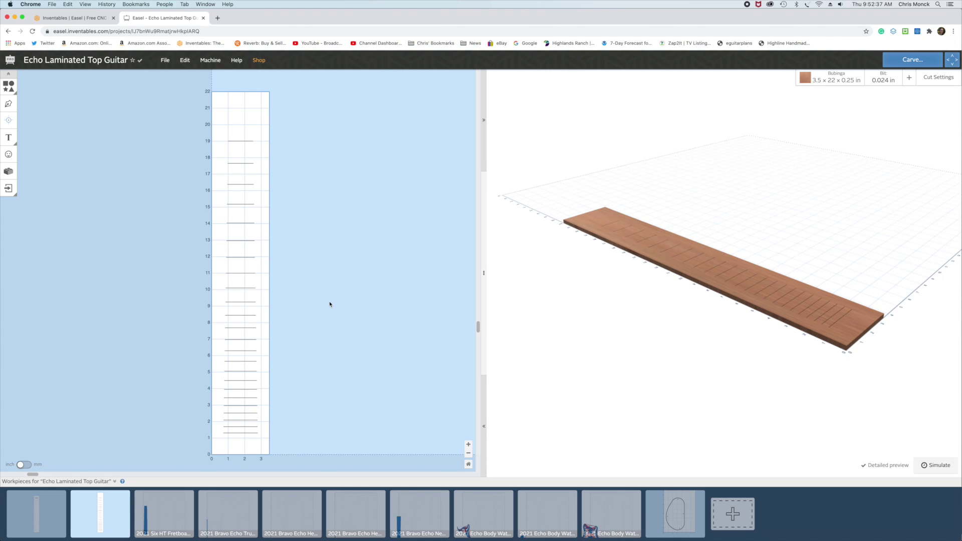
pyautogui.moveTo(805, 375); pyautogui.dragTo(633, 375)
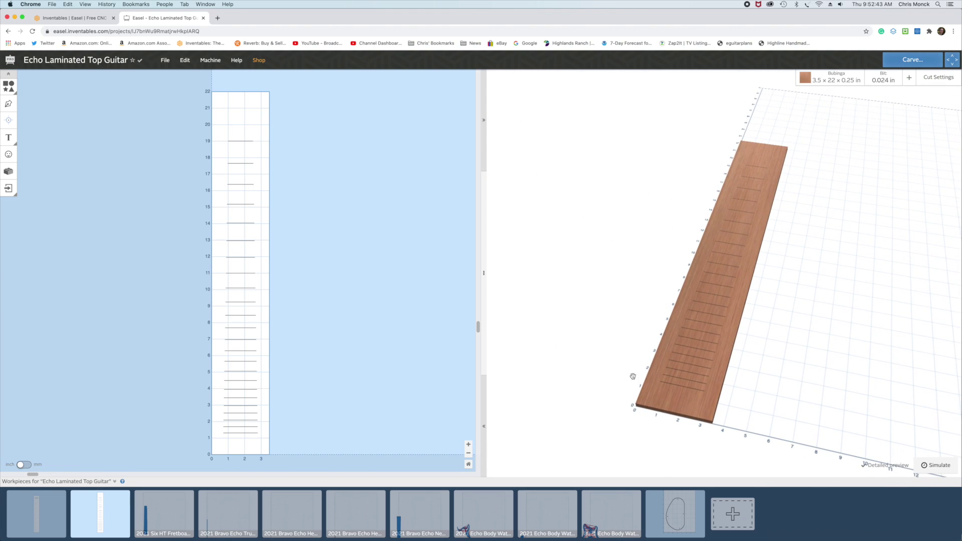
# Step: Load the 2021 Six HT Fretboard workpiece and orbit its tapered toolpath to a diagonal view
pyautogui.click(176, 517)
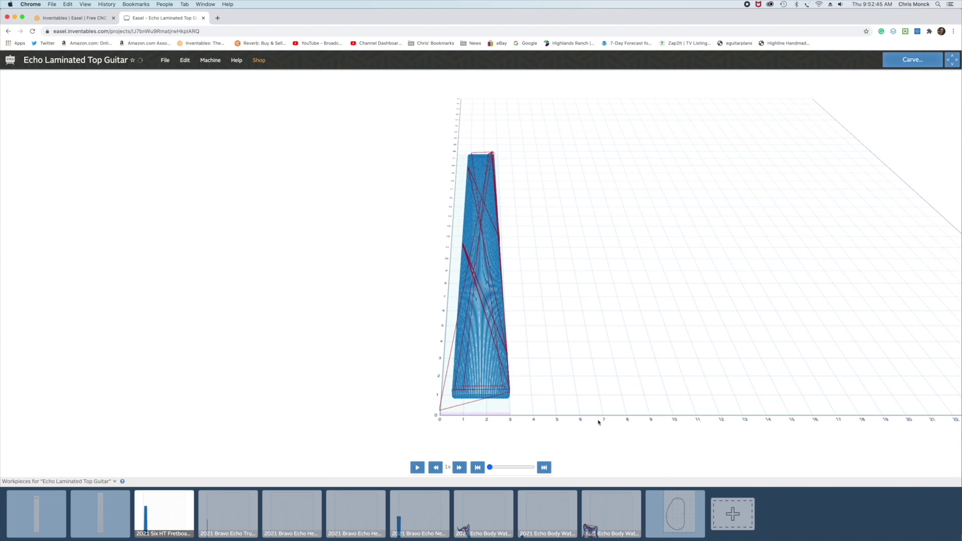
pyautogui.moveTo(623, 376); pyautogui.dragTo(444, 267)
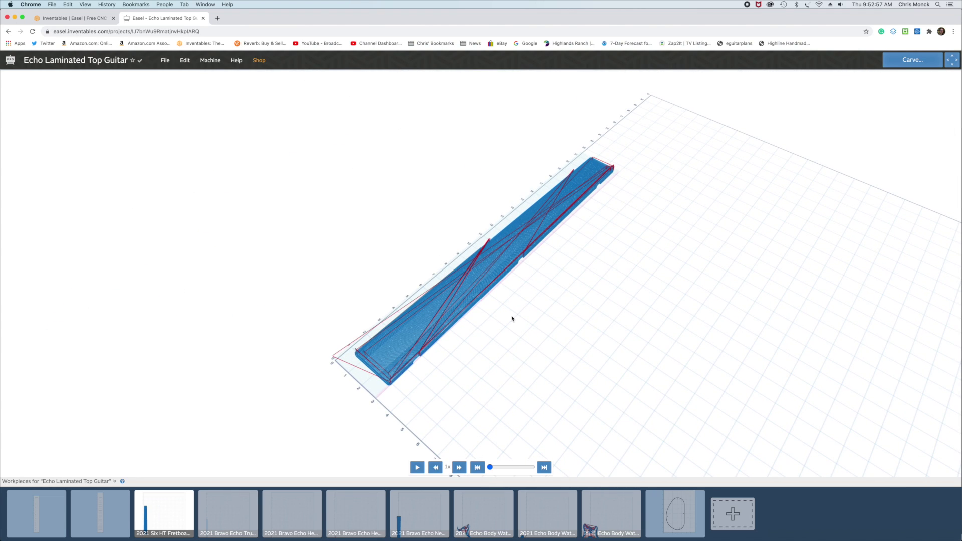
# Step: Load the 2021 Bravo Echo Tru… workpiece and orbit and zoom toward its narrow channel cut
pyautogui.click(243, 508)
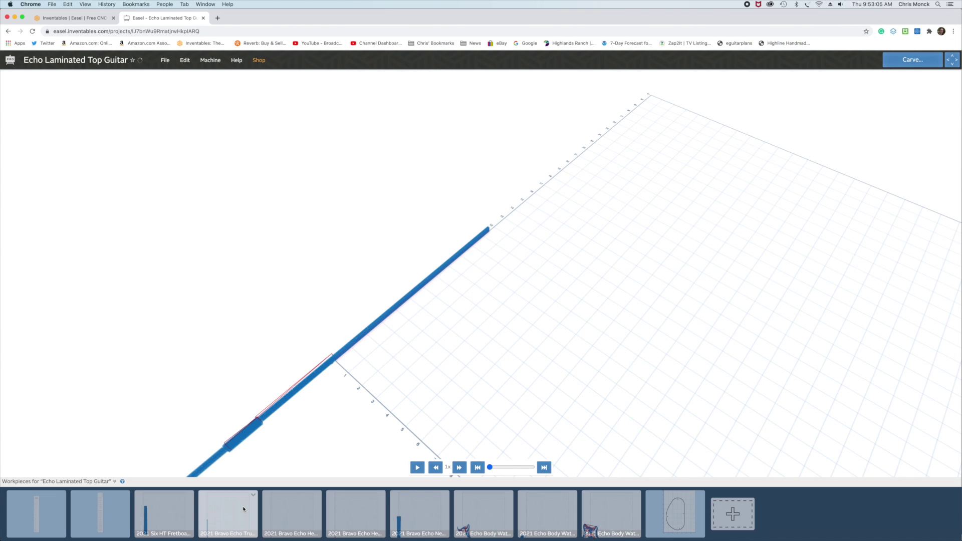
pyautogui.moveTo(399, 390); pyautogui.dragTo(657, 288)
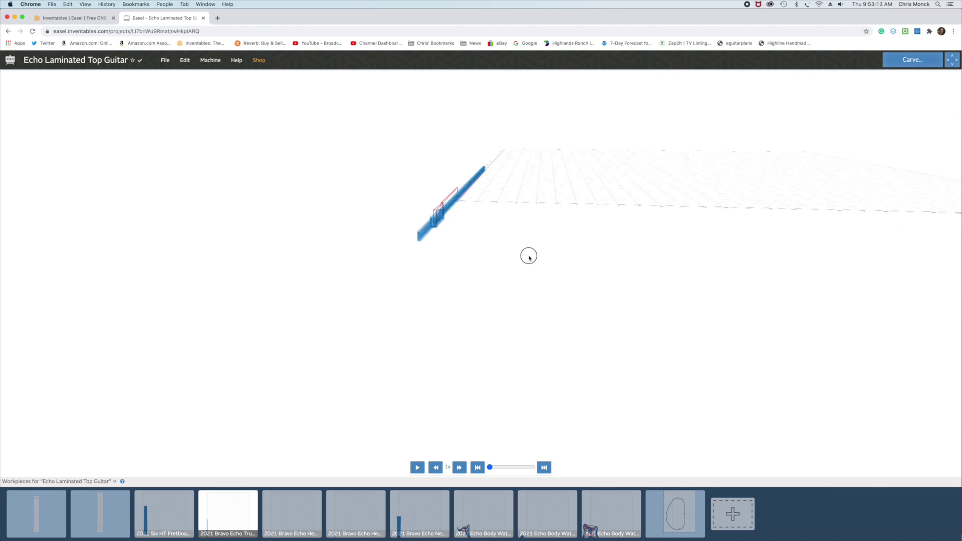
pyautogui.moveTo(529, 256); pyautogui.dragTo(548, 275)
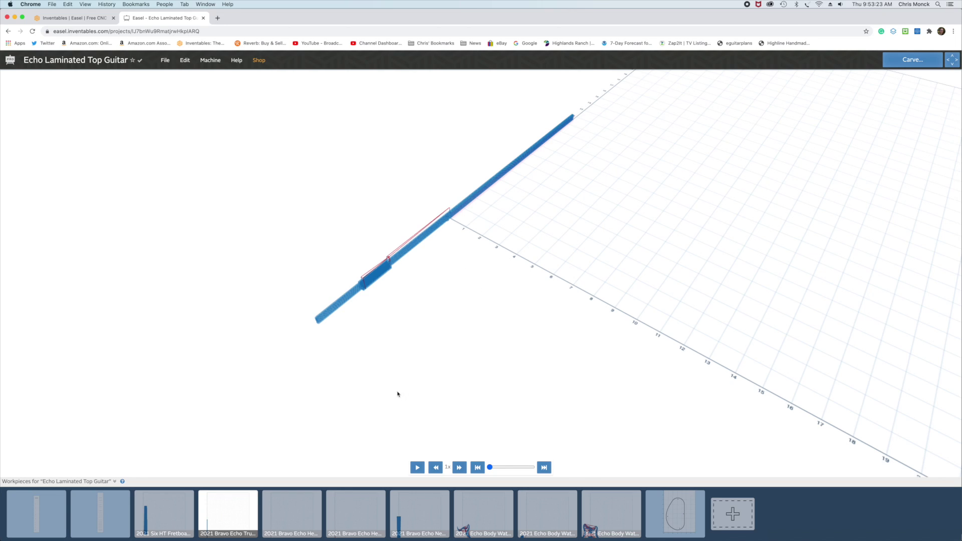
# Step: Load the Bravo Echo headstock workpiece, orbit its tapered carve, then select the next Bravo Echo thumbnail
pyautogui.click(289, 510)
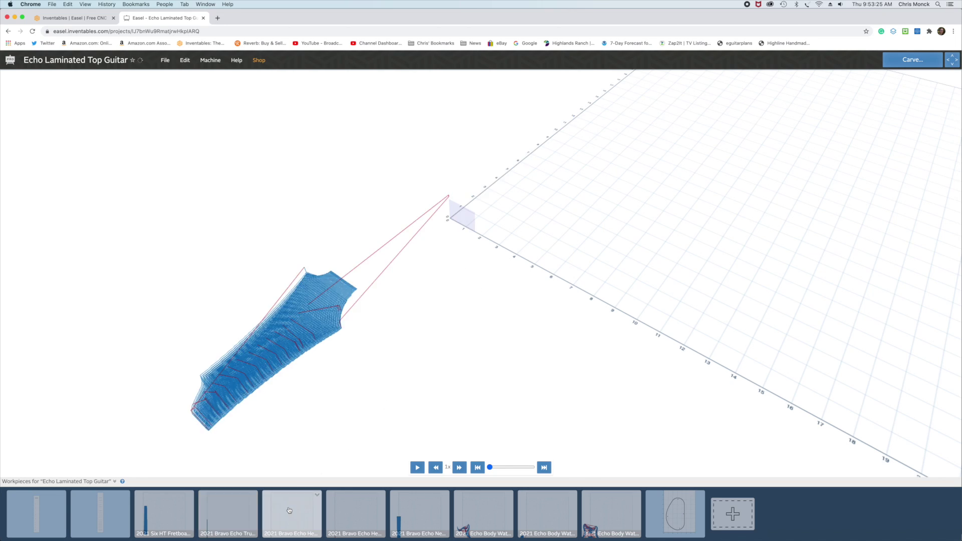
pyautogui.moveTo(409, 395); pyautogui.dragTo(411, 273)
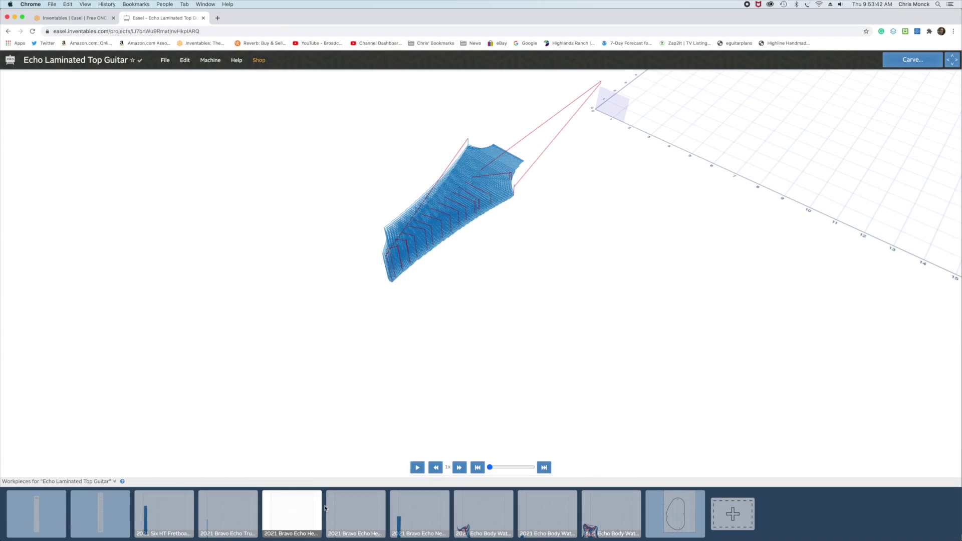
pyautogui.click(369, 511)
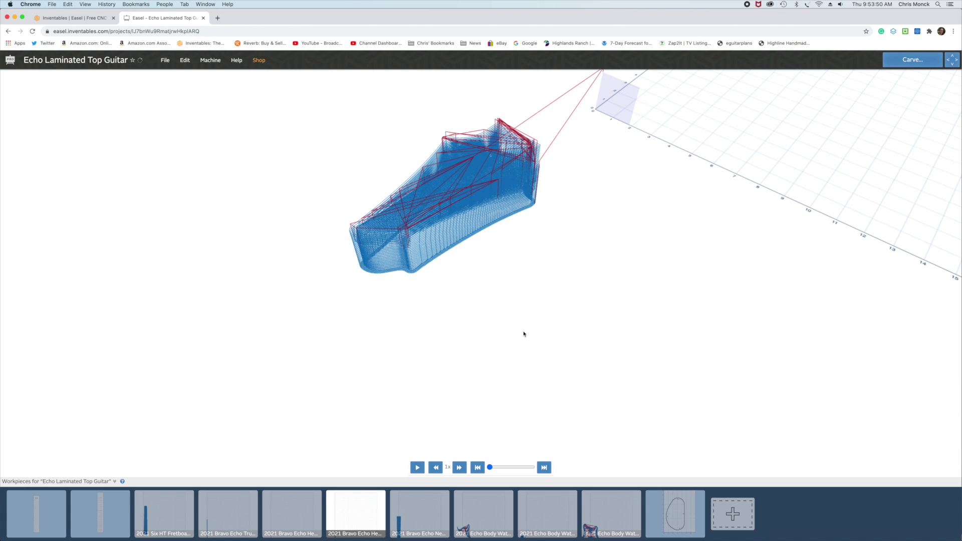
# Step: Pan and orbit the second headstock carve to check its depth, then load the neck-blank workpiece
pyautogui.moveTo(545, 287); pyautogui.dragTo(378, 339, button='right')
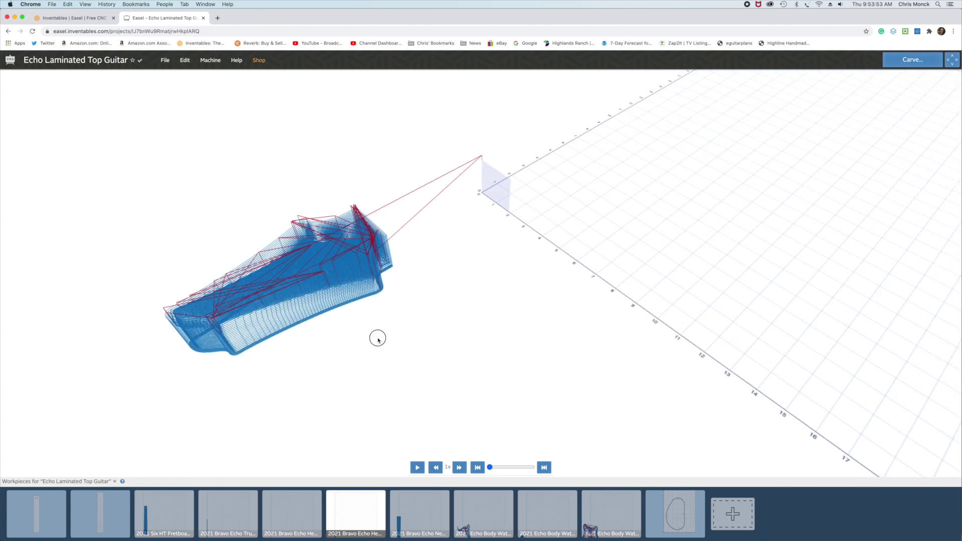
pyautogui.moveTo(377, 339); pyautogui.dragTo(392, 280)
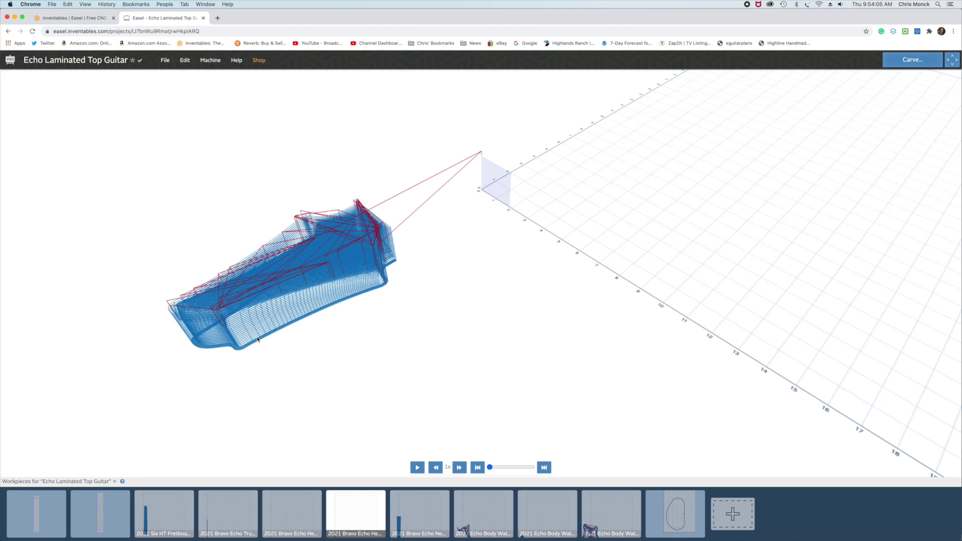
pyautogui.click(431, 513)
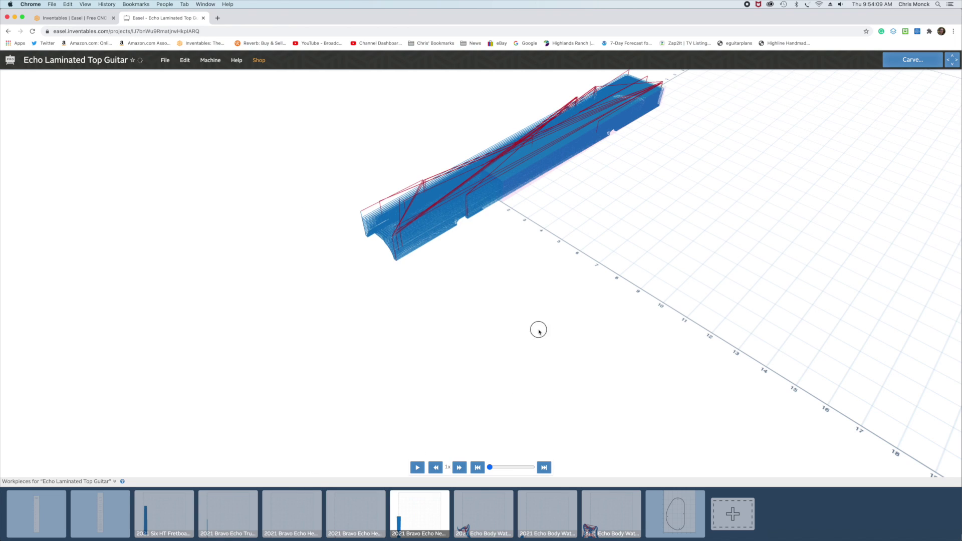
# Step: Orbit and zoom the neck-blank simulation to inspect its shallow channel and side notches
pyautogui.moveTo(537, 329); pyautogui.dragTo(514, 310)
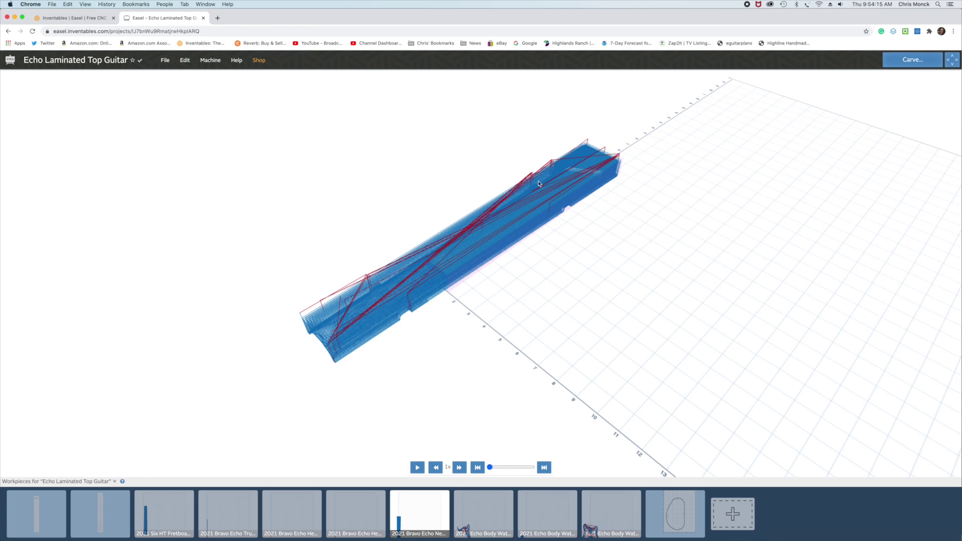
pyautogui.moveTo(606, 296); pyautogui.dragTo(675, 326)
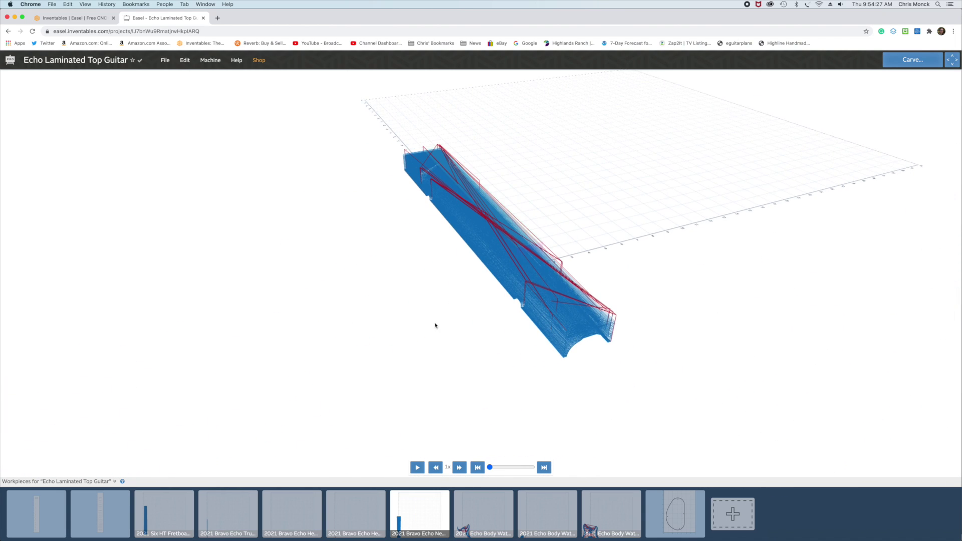
pyautogui.moveTo(436, 324); pyautogui.dragTo(549, 283)
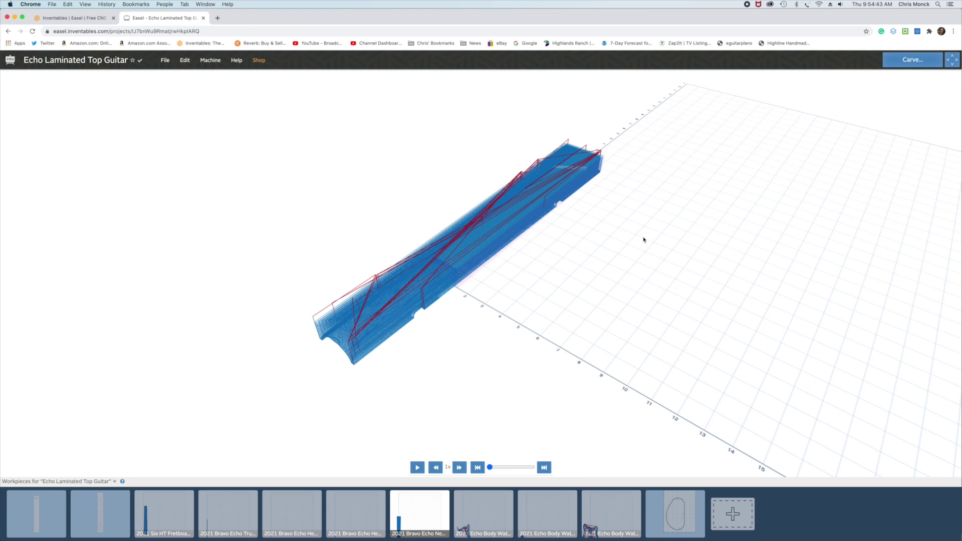
pyautogui.moveTo(599, 276); pyautogui.dragTo(559, 304)
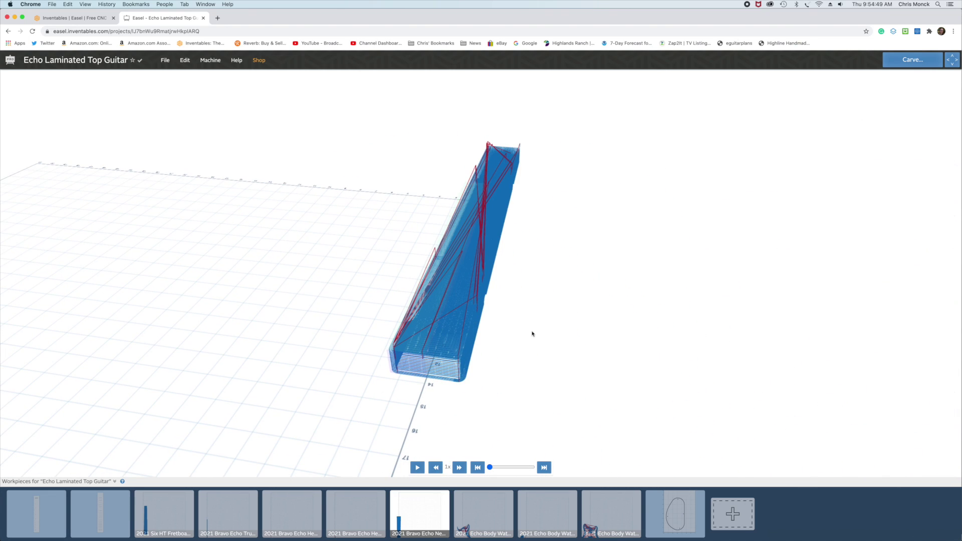
pyautogui.moveTo(533, 334); pyautogui.dragTo(496, 360)
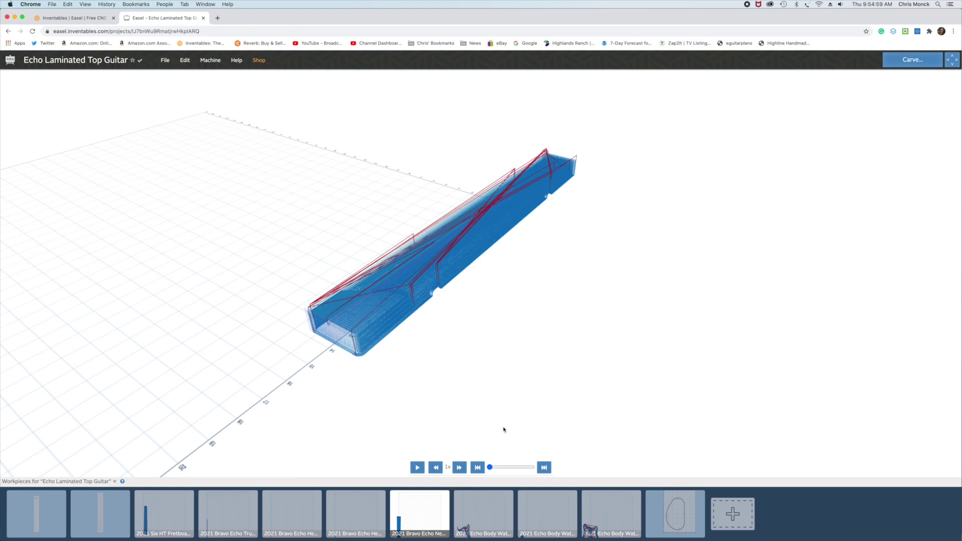
# Step: Load the first Echo Body workpiece and orbit its toolpath through several angles to a top-down view
pyautogui.click(487, 513)
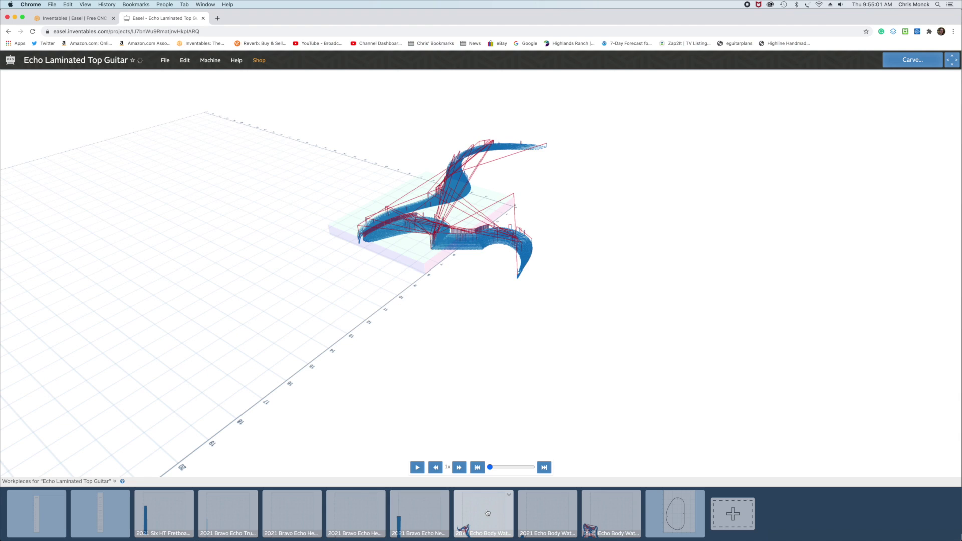
pyautogui.moveTo(569, 367); pyautogui.dragTo(607, 314)
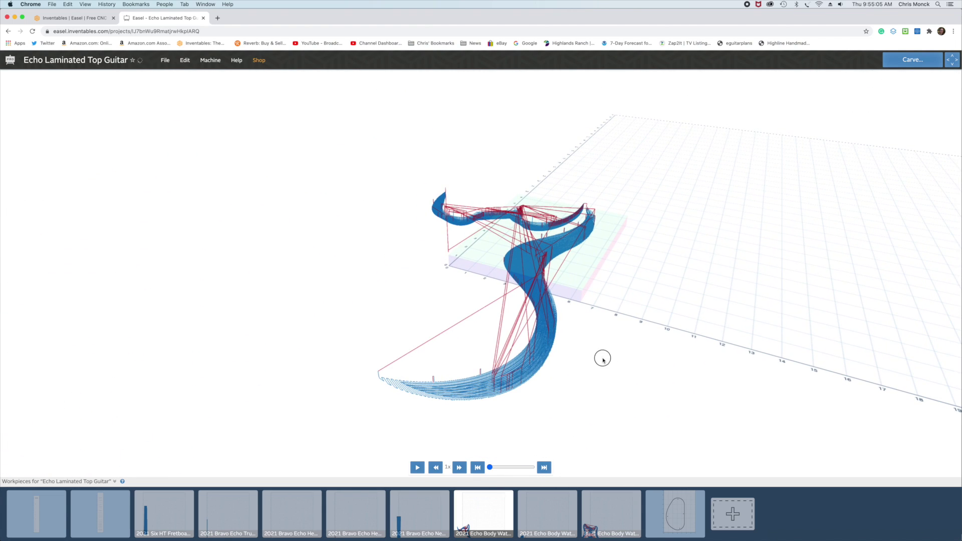
pyautogui.moveTo(603, 359); pyautogui.dragTo(567, 367)
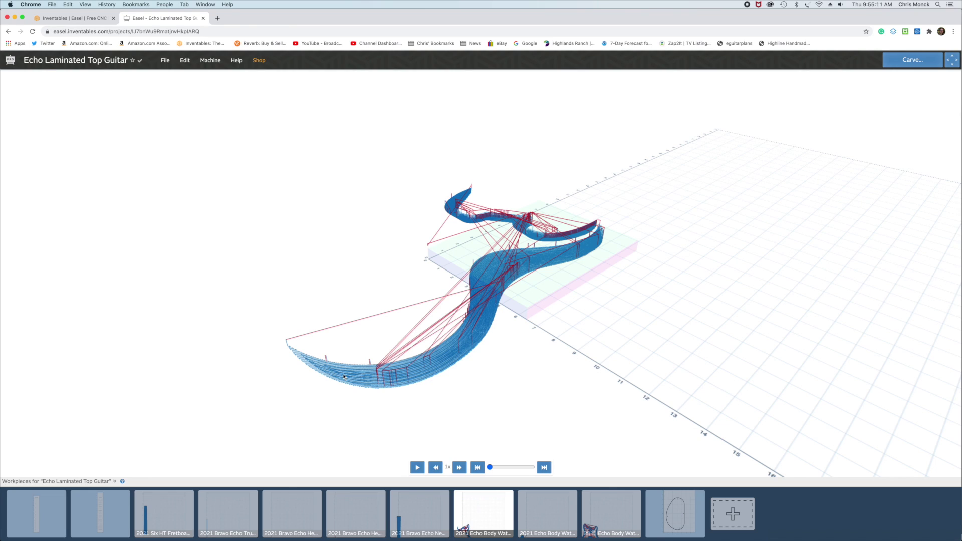
pyautogui.moveTo(656, 308); pyautogui.dragTo(568, 263)
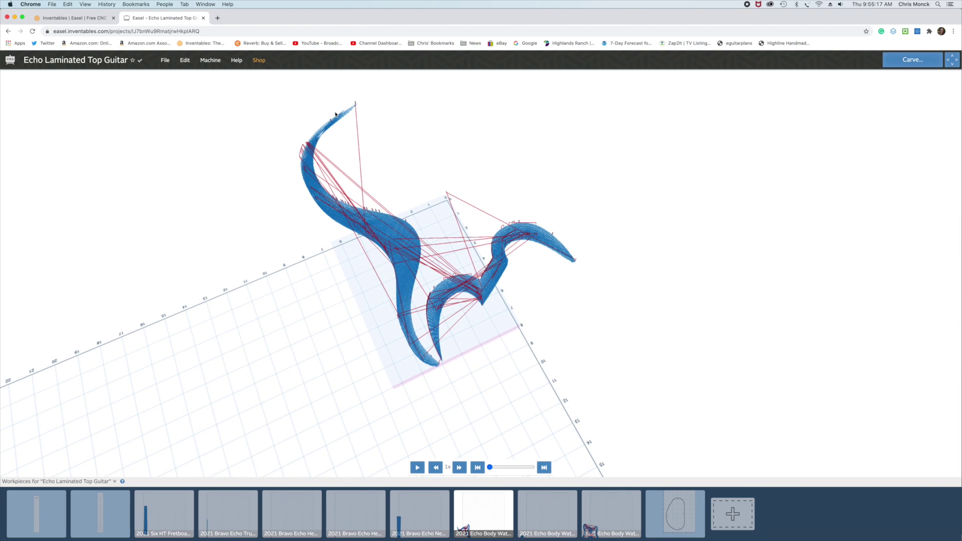
pyautogui.moveTo(432, 387); pyautogui.dragTo(661, 403)
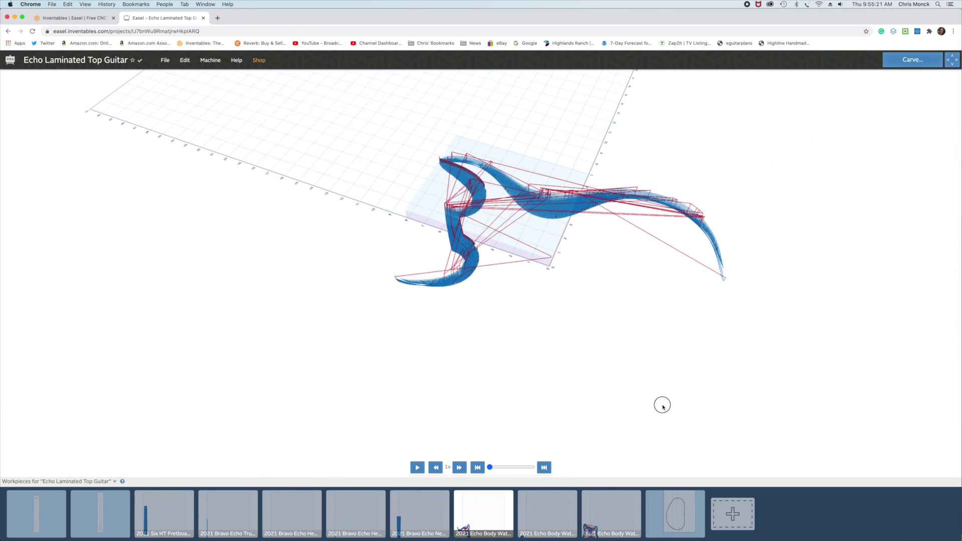
pyautogui.moveTo(677, 296); pyautogui.dragTo(568, 323)
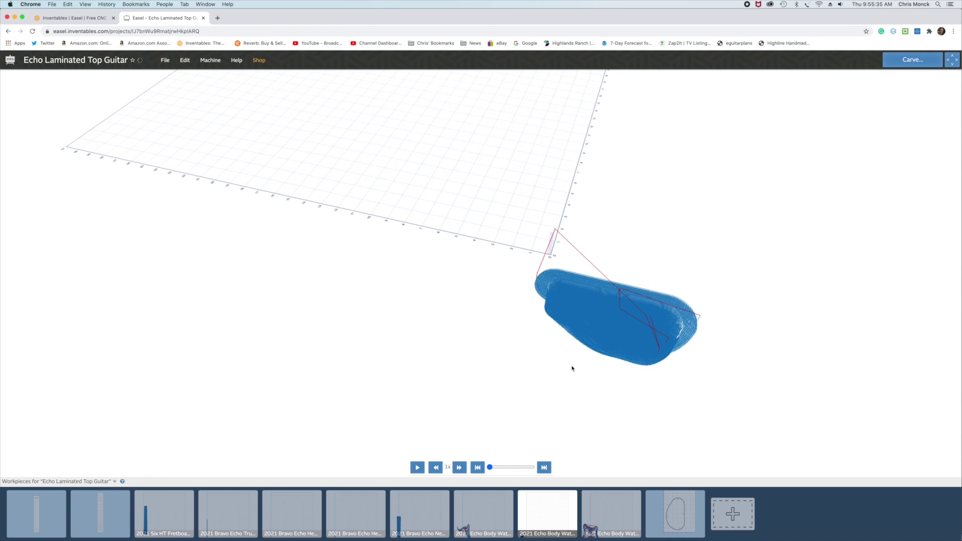
pyautogui.moveTo(698, 365); pyautogui.dragTo(554, 323)
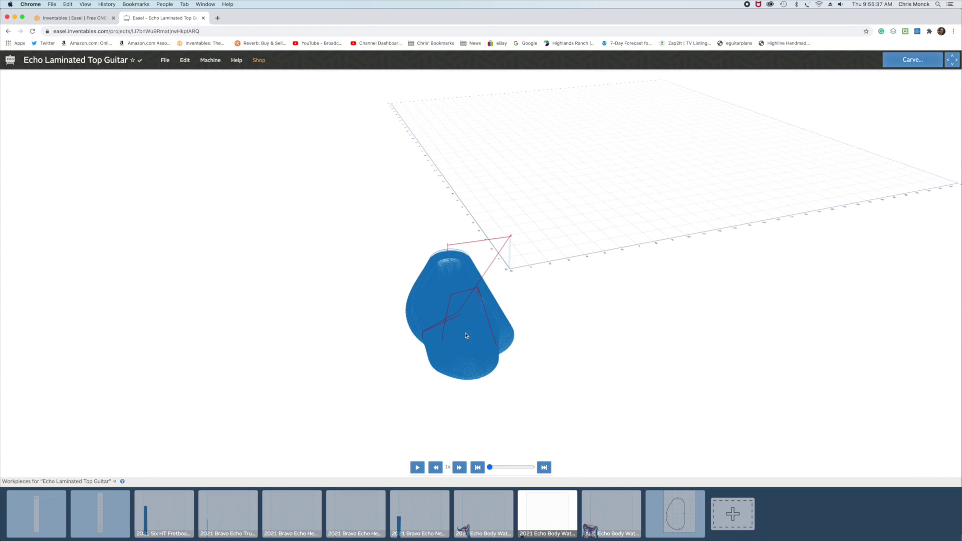
pyautogui.moveTo(542, 315); pyautogui.dragTo(511, 353)
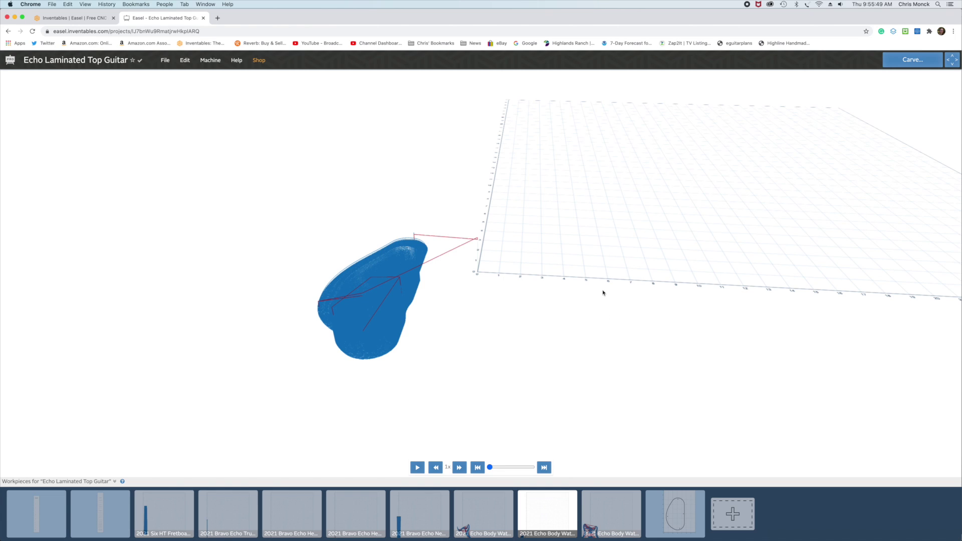
pyautogui.moveTo(574, 260); pyautogui.dragTo(502, 299)
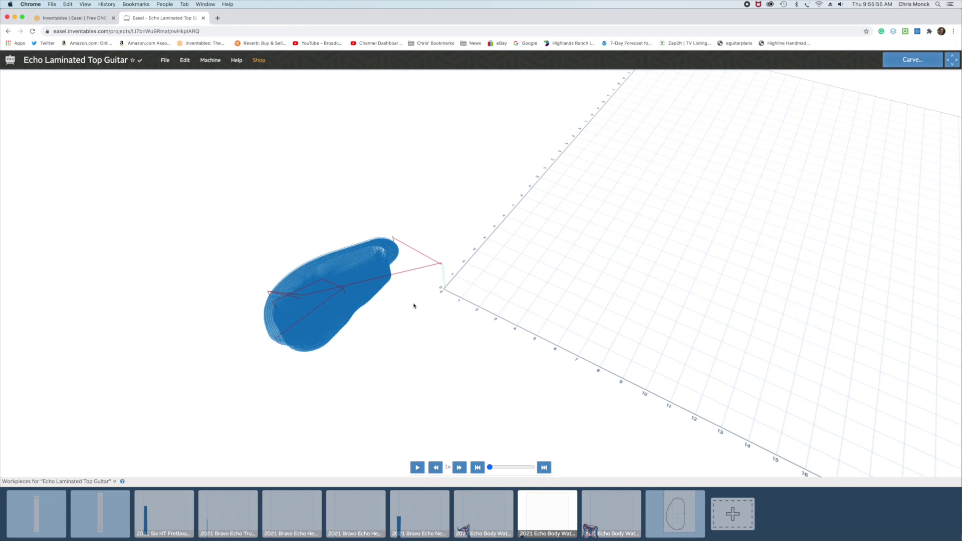
pyautogui.scroll(6, 414, 306)
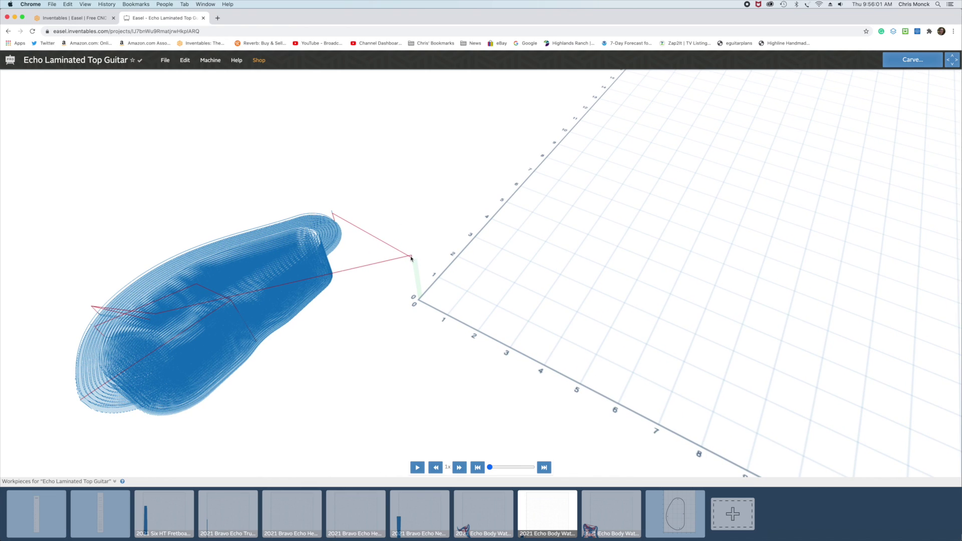
pyautogui.moveTo(410, 256); pyautogui.dragTo(418, 255)
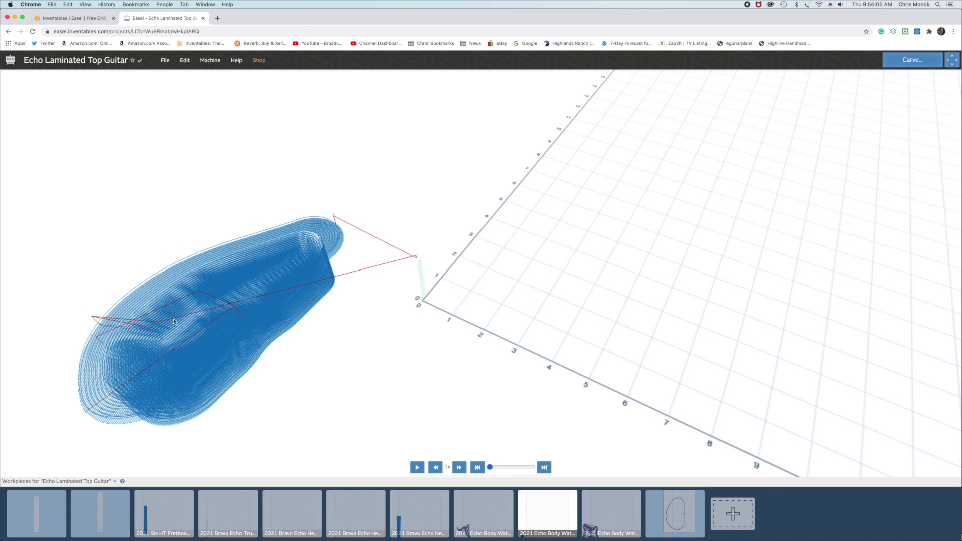
pyautogui.scroll(-5, 458, 311)
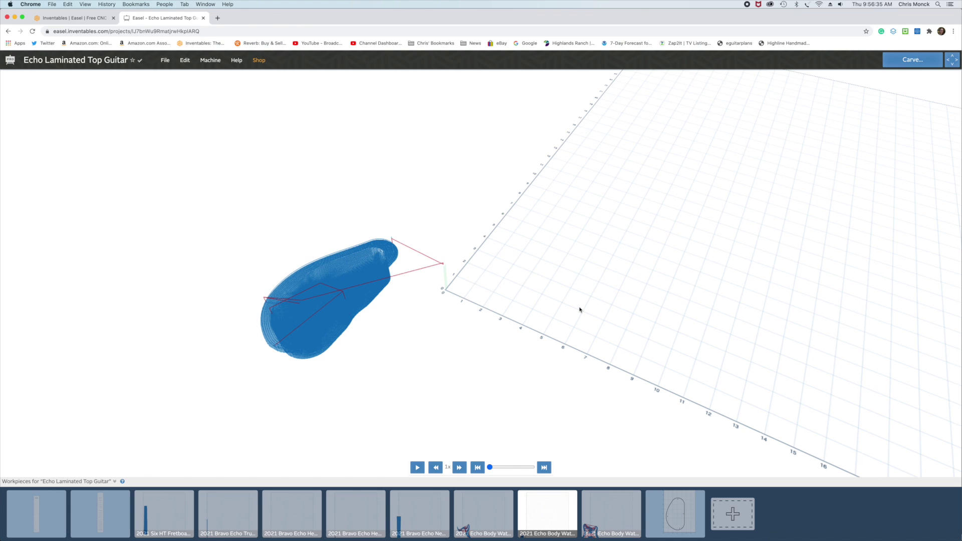
pyautogui.moveTo(581, 305)
pyautogui.mouseDown()
pyautogui.moveTo(576, 268)
pyautogui.moveTo(573, 288)
pyautogui.mouseUp()
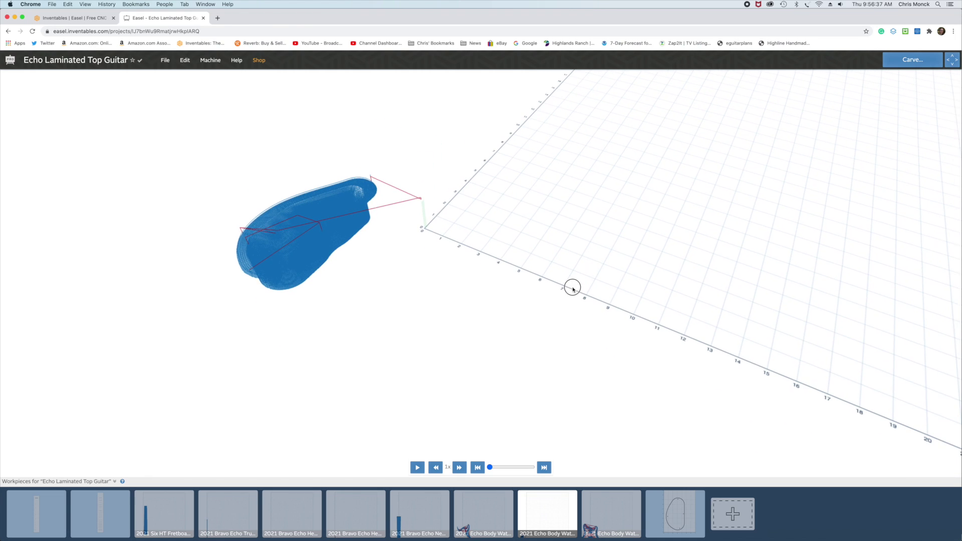
pyautogui.click(609, 506)
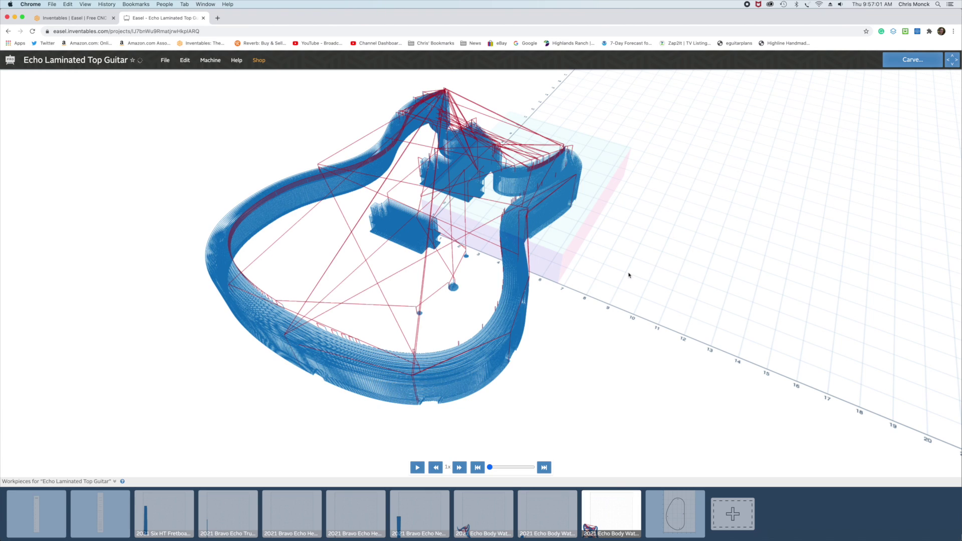
# Step: Orbit the guitar body toolpath preview to inspect the perimeter cut, three cavity pockets and holes
pyautogui.moveTo(678, 271); pyautogui.dragTo(599, 284)
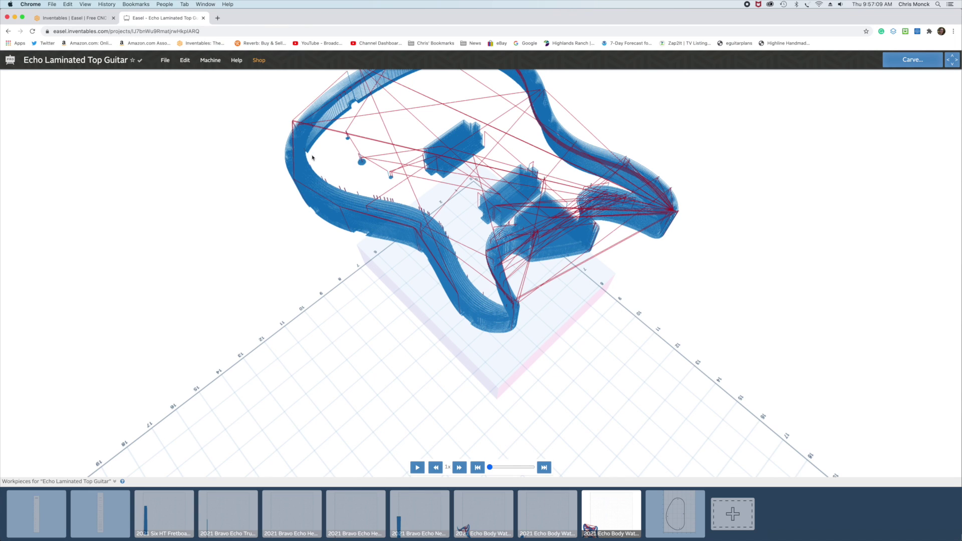
pyautogui.moveTo(325, 362); pyautogui.dragTo(513, 344)
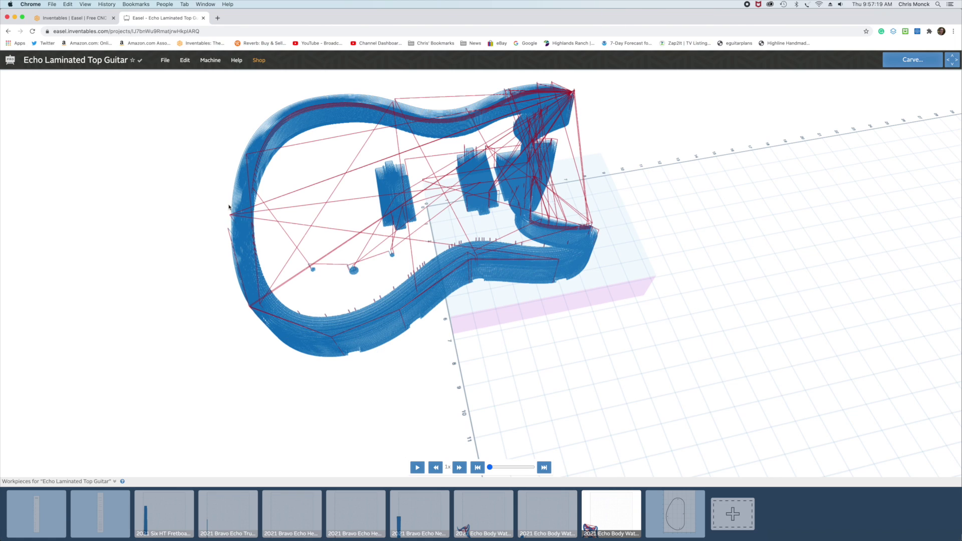
pyautogui.moveTo(662, 231); pyautogui.dragTo(521, 264)
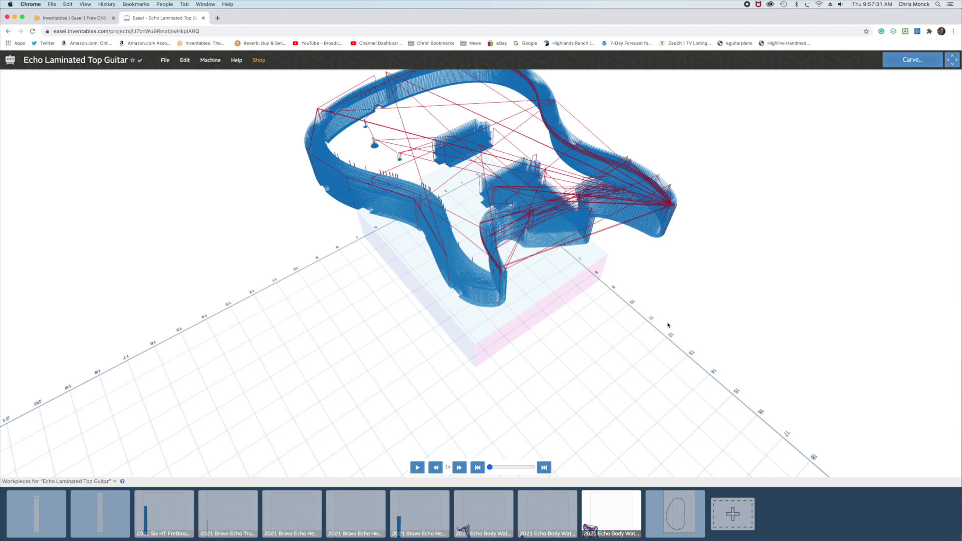
# Step: Open the teardrop control cavity cover workpiece on 7 x 12 x 0.125 in Hard Maple, fitted to the canvas
pyautogui.click(671, 515)
pyautogui.click(293, 314)
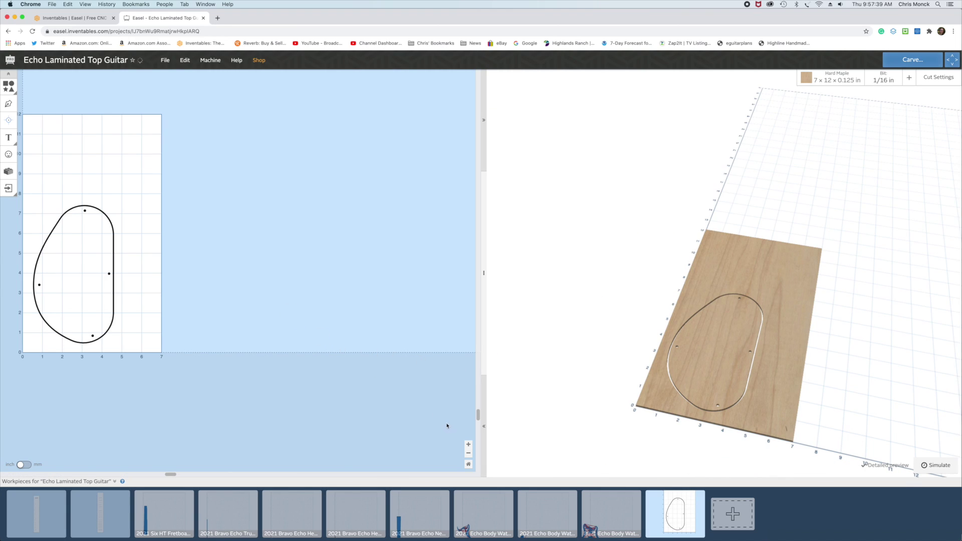
pyautogui.click(468, 464)
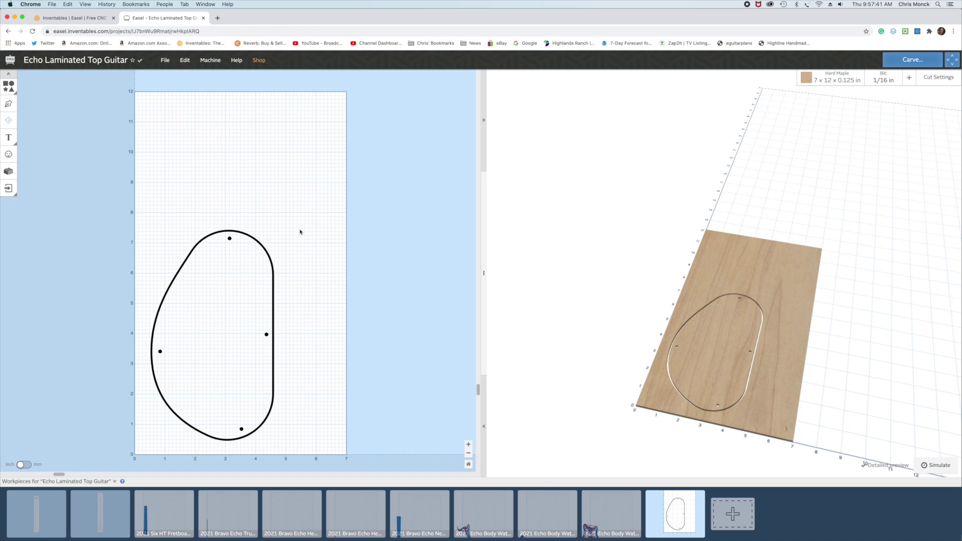